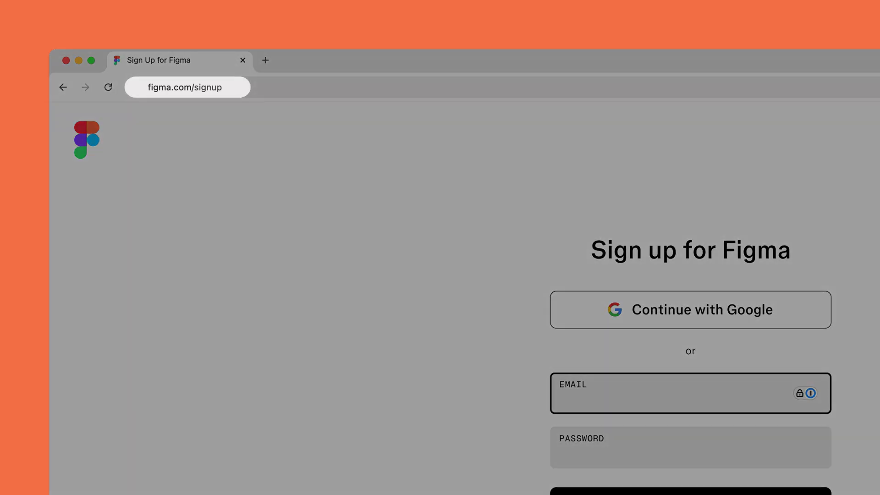
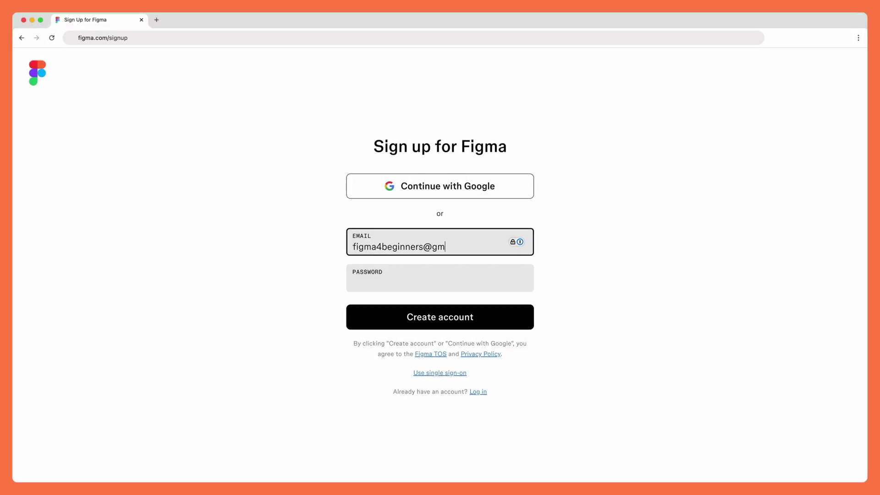
Sign up with the account's e-mail and a password, verify the e-mail, and enter your first name
{"action": "left_click", "coordinate": [440, 283]}
{"action": "type", "text": "••••••••••••••••••••"}
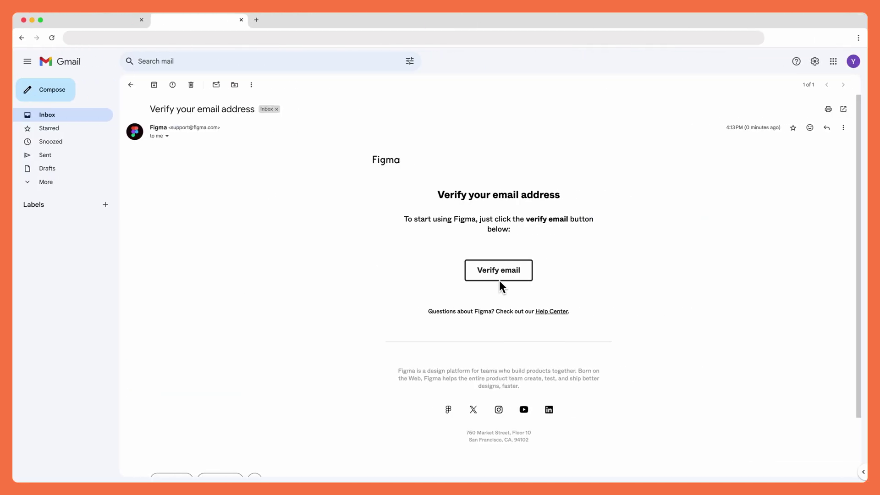
{"action": "left_click", "coordinate": [500, 280]}
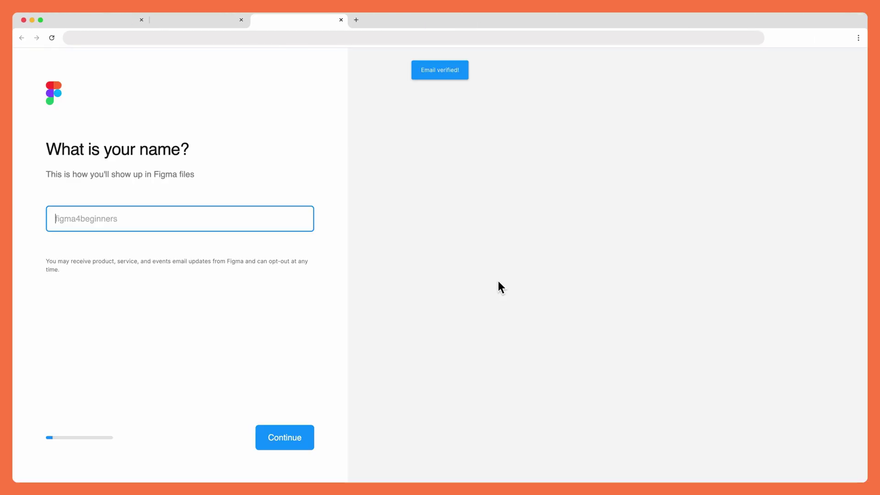
{"action": "type", "text": "Krystal"}
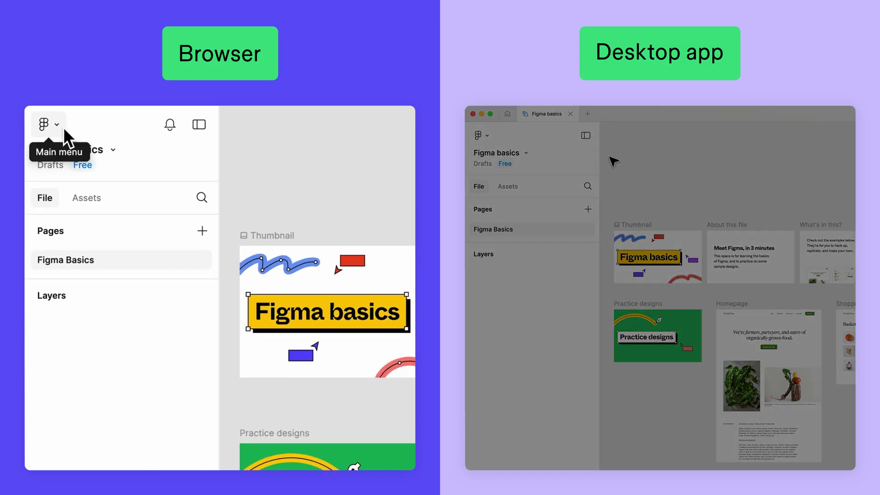
Leave the Figma basics file through the main menu and go back to the Recents file list
{"action": "left_click", "coordinate": [63, 127]}
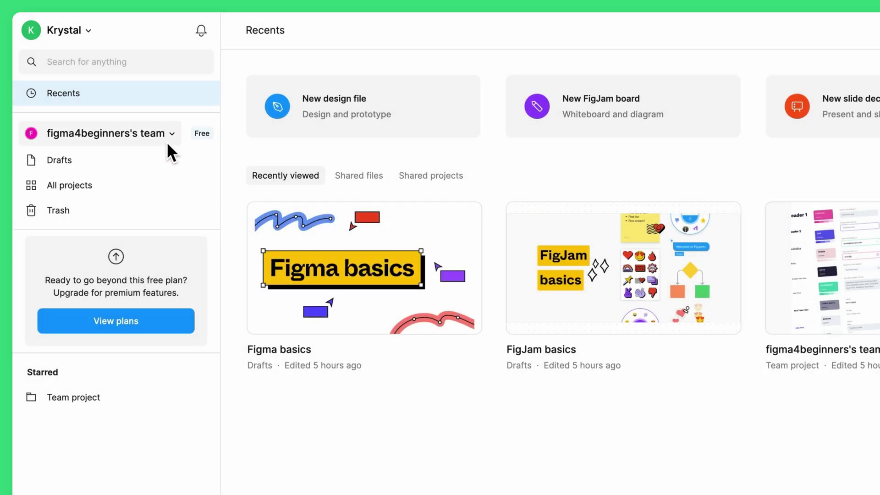
Check the team list, view All projects, look inside Team project, then return to the team overview
{"action": "left_click", "coordinate": [167, 143]}
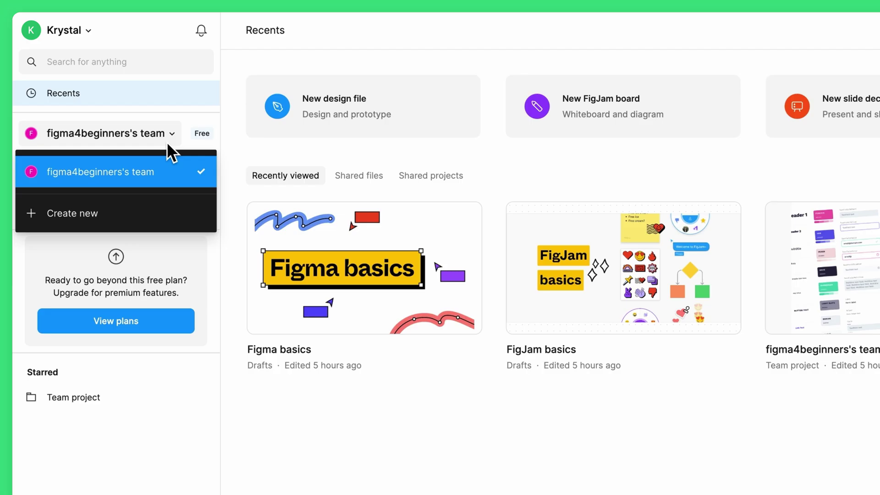
{"action": "left_click", "coordinate": [165, 140]}
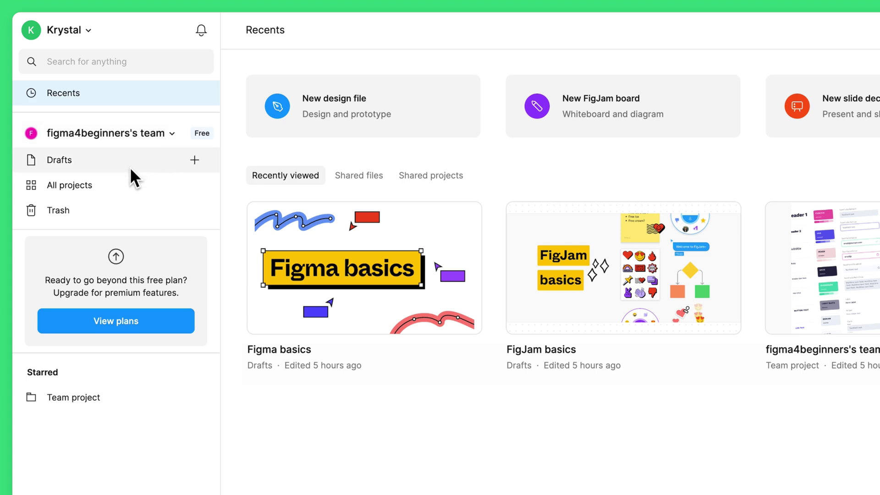
{"action": "left_click", "coordinate": [115, 179]}
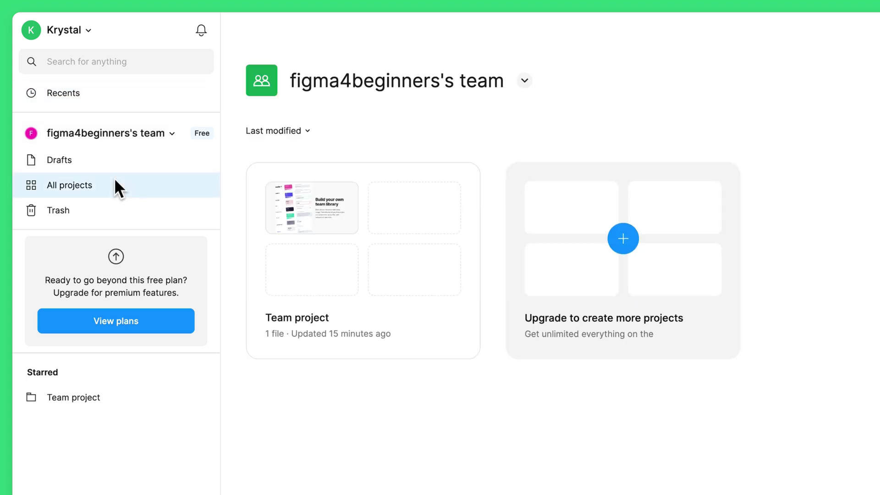
{"action": "left_click", "coordinate": [373, 301]}
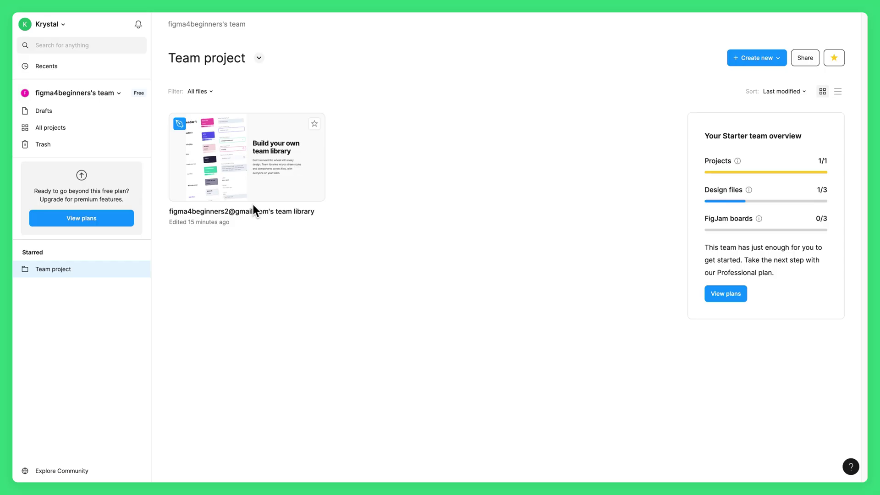
{"action": "left_click", "coordinate": [216, 22]}
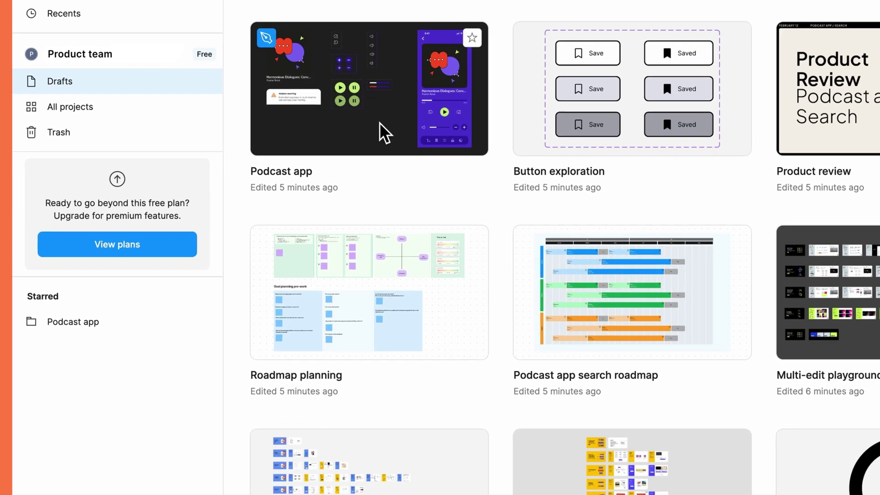
Move the Podcast app file from Drafts into the Podcast app project
{"action": "right_click", "coordinate": [264, 140]}
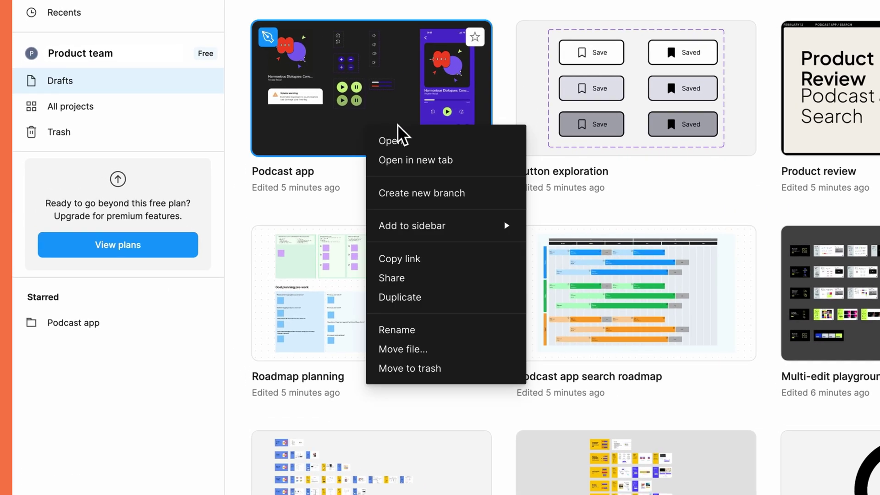
{"action": "left_click", "coordinate": [478, 350]}
{"action": "left_click", "coordinate": [659, 175]}
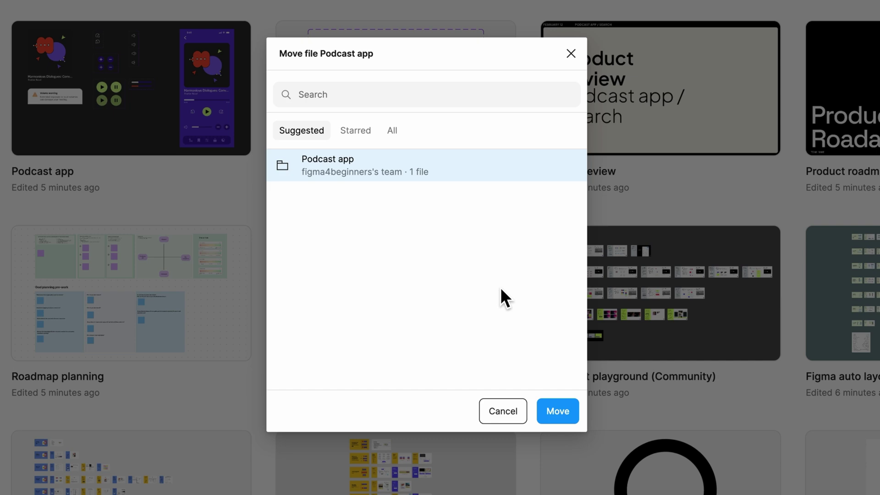
{"action": "left_click", "coordinate": [550, 422]}
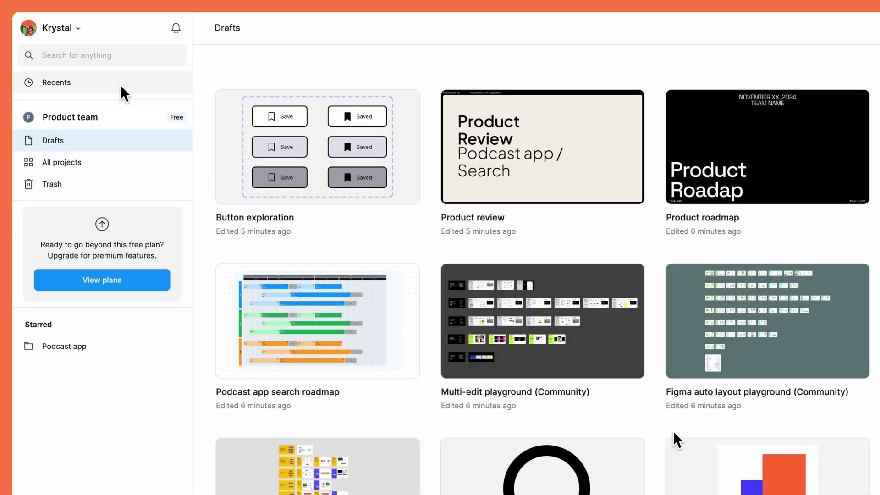
Star the Product review file from Recents so it appears in the sidebar
{"action": "left_click", "coordinate": [120, 84]}
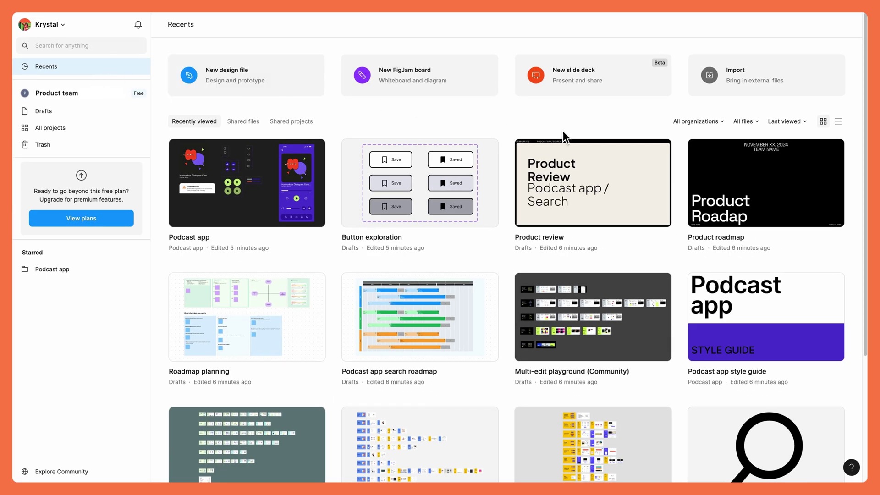
{"action": "mouse_move", "coordinate": [653, 150]}
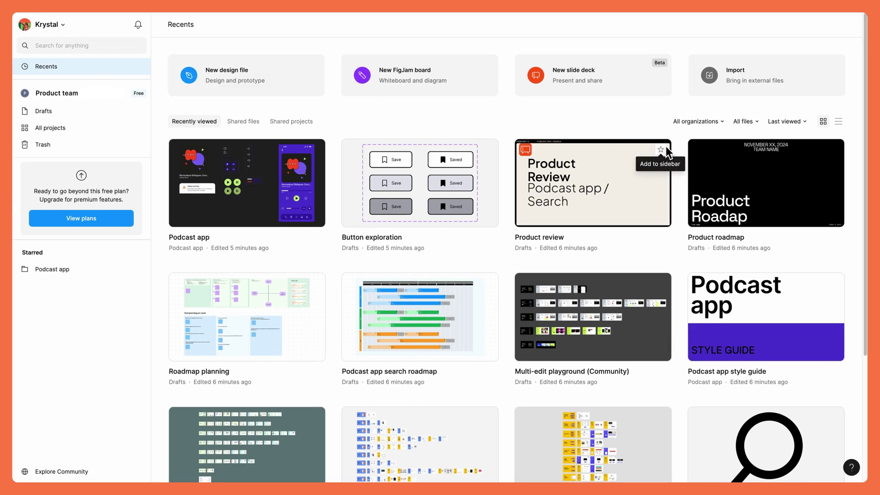
{"action": "left_click", "coordinate": [665, 146]}
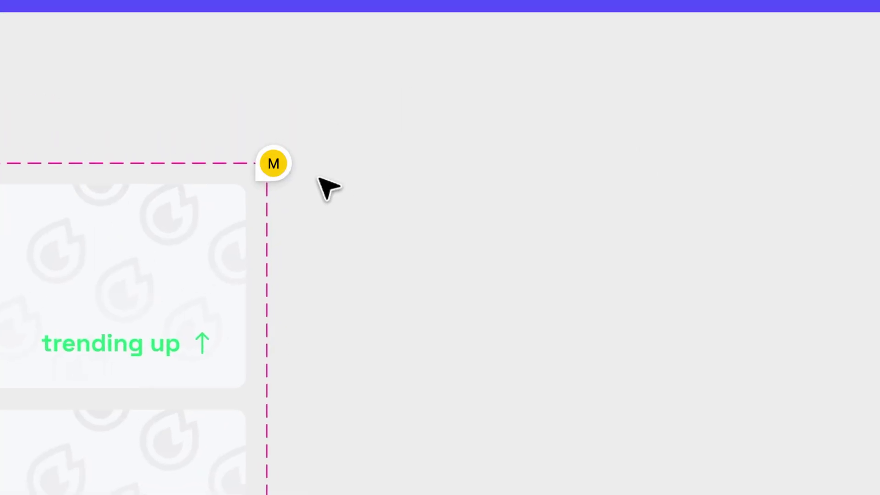
Reply 'Love the new updates! Let's run with these' to the streak cards comment
{"action": "mouse_move", "coordinate": [284, 178]}
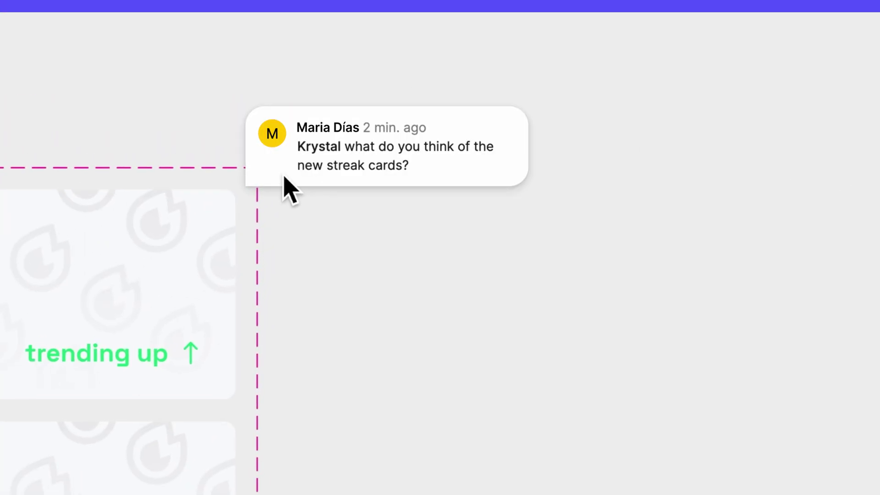
{"action": "left_click", "coordinate": [284, 178]}
{"action": "left_click", "coordinate": [501, 320]}
{"action": "type", "text": "Love the new "}
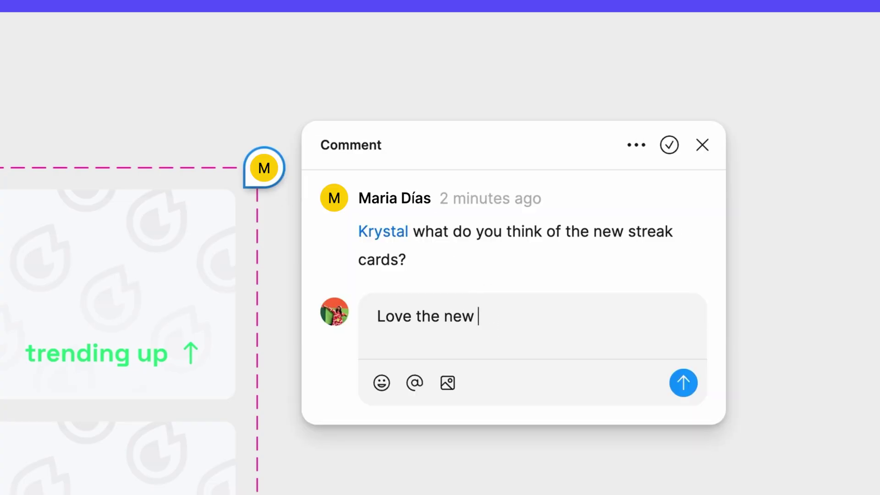
{"action": "type", "text": "updates! Let's run with these"}
{"action": "key", "text": "Return"}
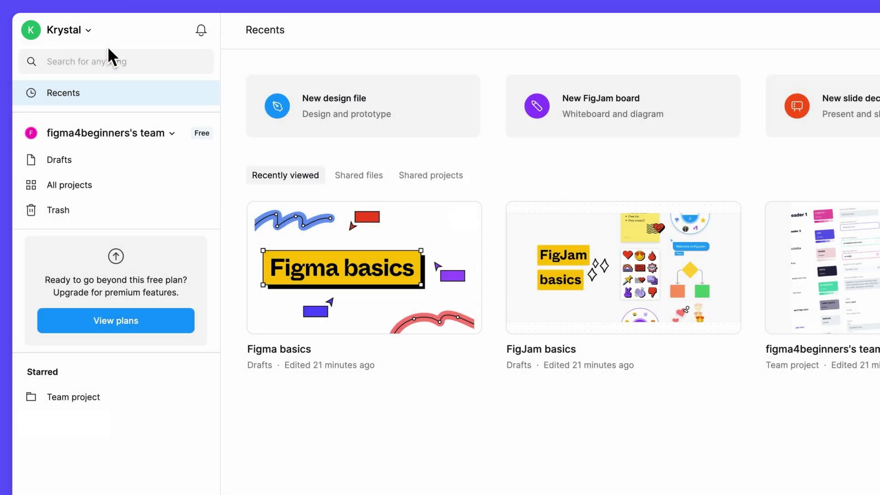
In Settings, set IMG_2924 1.png as the profile picture, zoomed out and reframed, then open Change name
{"action": "left_click", "coordinate": [99, 36]}
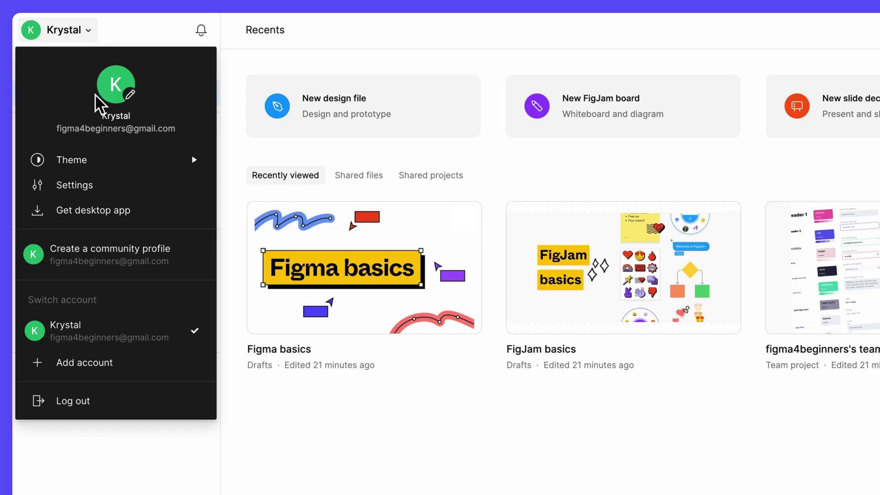
{"action": "left_click", "coordinate": [98, 185]}
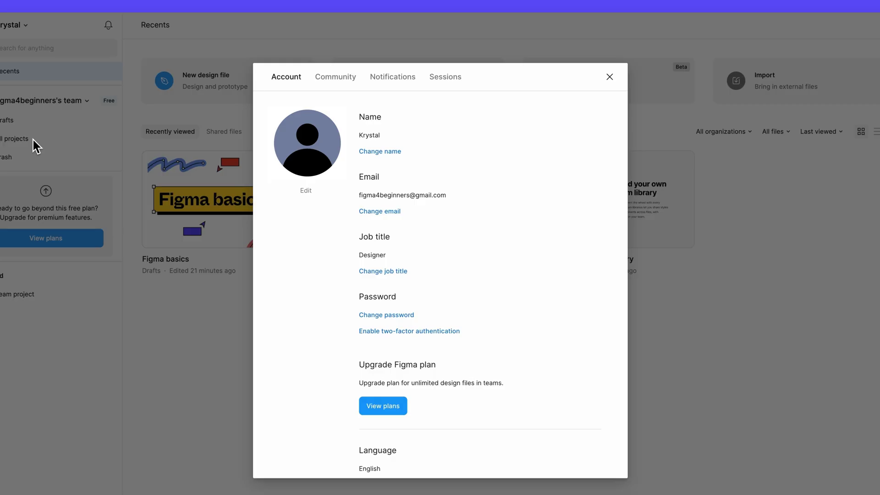
{"action": "left_click", "coordinate": [306, 191]}
{"action": "left_click", "coordinate": [318, 142]}
{"action": "left_click", "coordinate": [667, 388]}
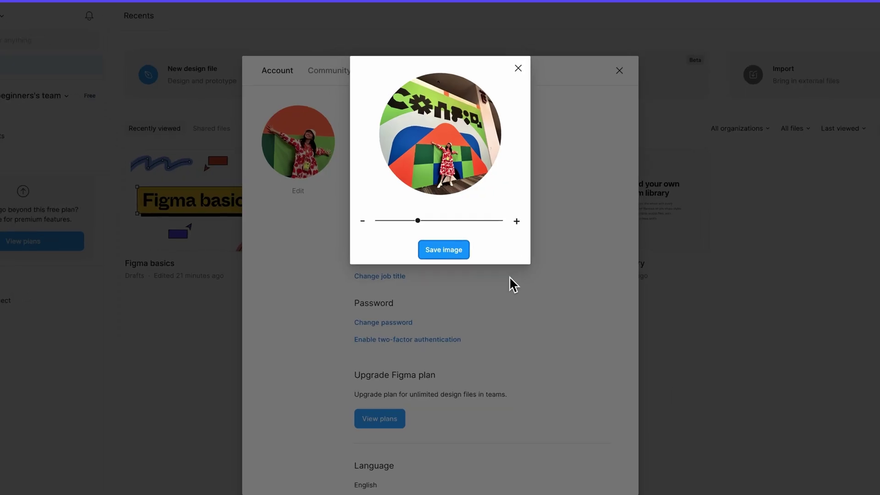
{"action": "left_click_drag", "start_coordinate": [420, 218], "coordinate": [406, 218]}
{"action": "left_click_drag", "start_coordinate": [421, 183], "coordinate": [441, 193]}
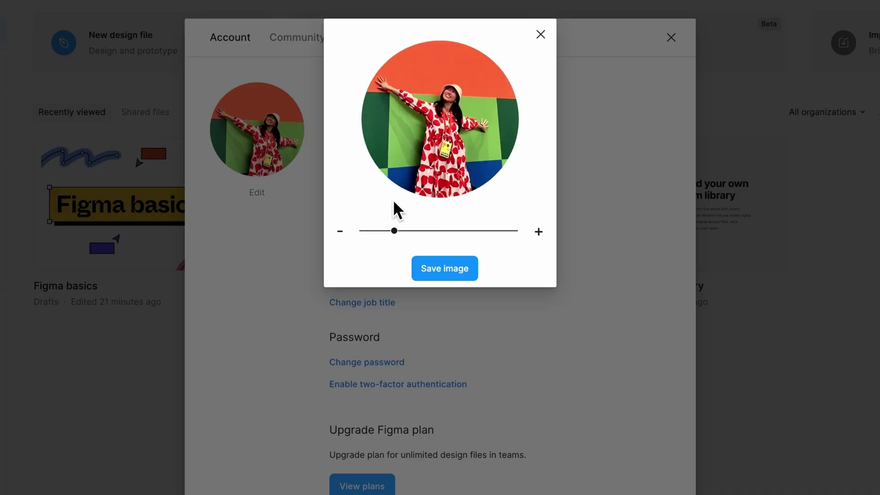
{"action": "left_click", "coordinate": [464, 275]}
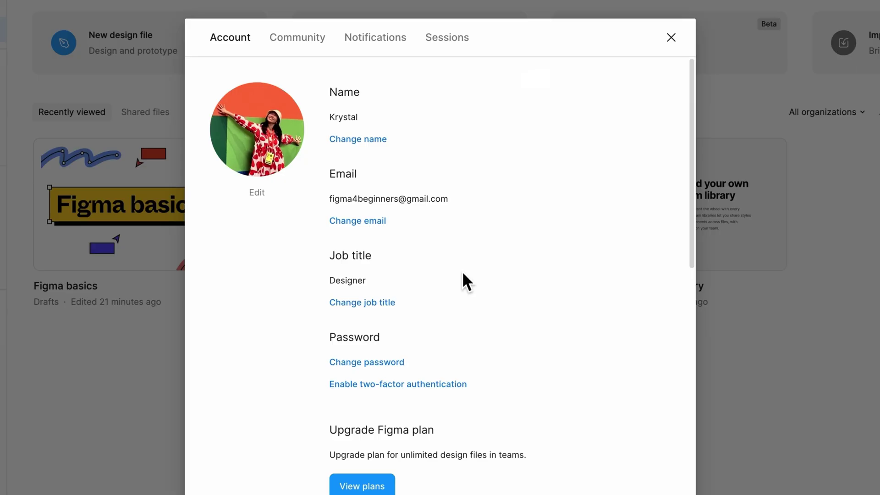
{"action": "left_click", "coordinate": [365, 140]}
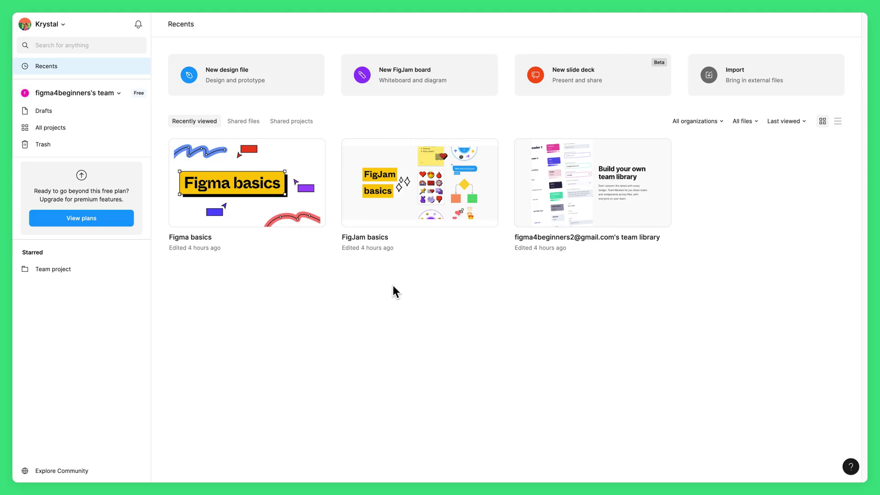
From the Drafts page, create a new blank Design file
{"action": "left_click", "coordinate": [110, 181]}
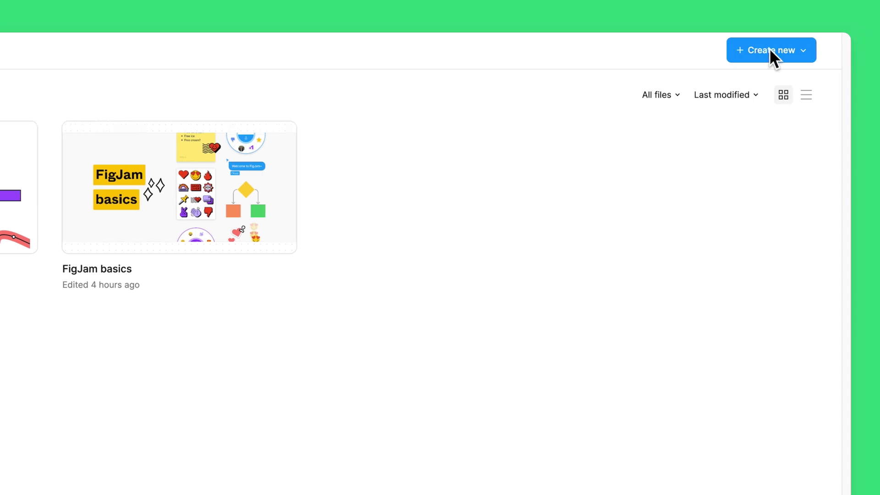
{"action": "left_click", "coordinate": [759, 48]}
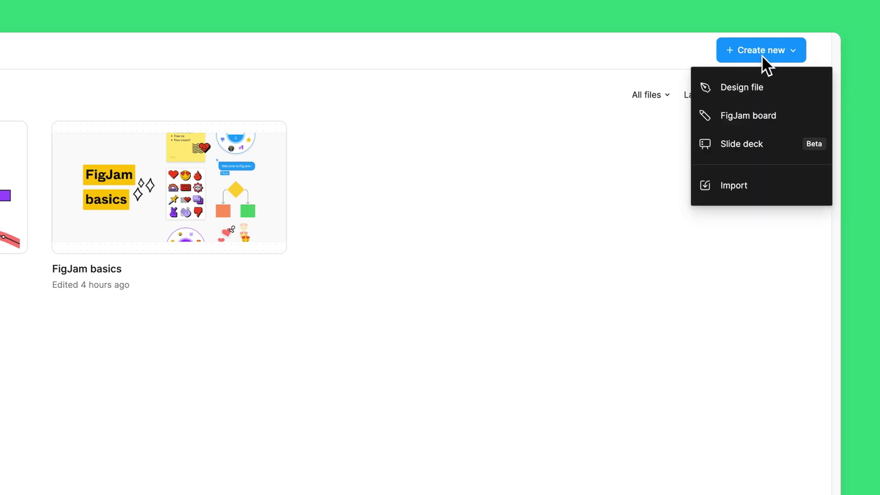
{"action": "left_click", "coordinate": [778, 90]}
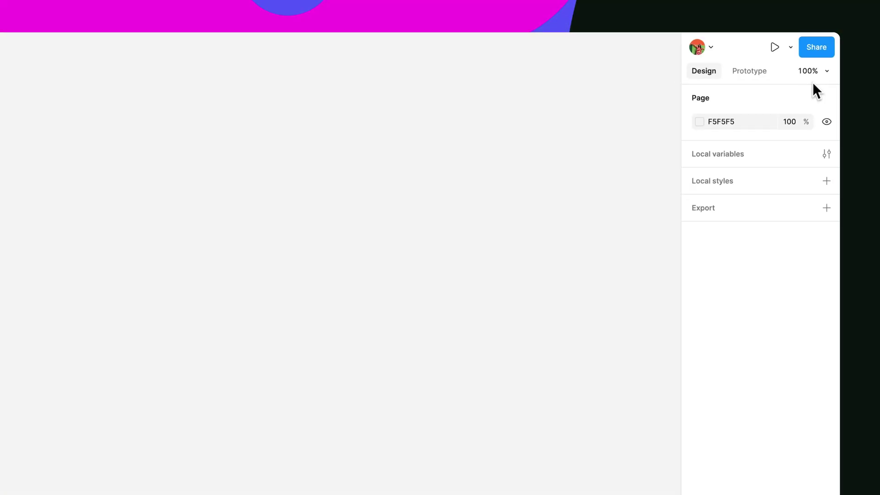